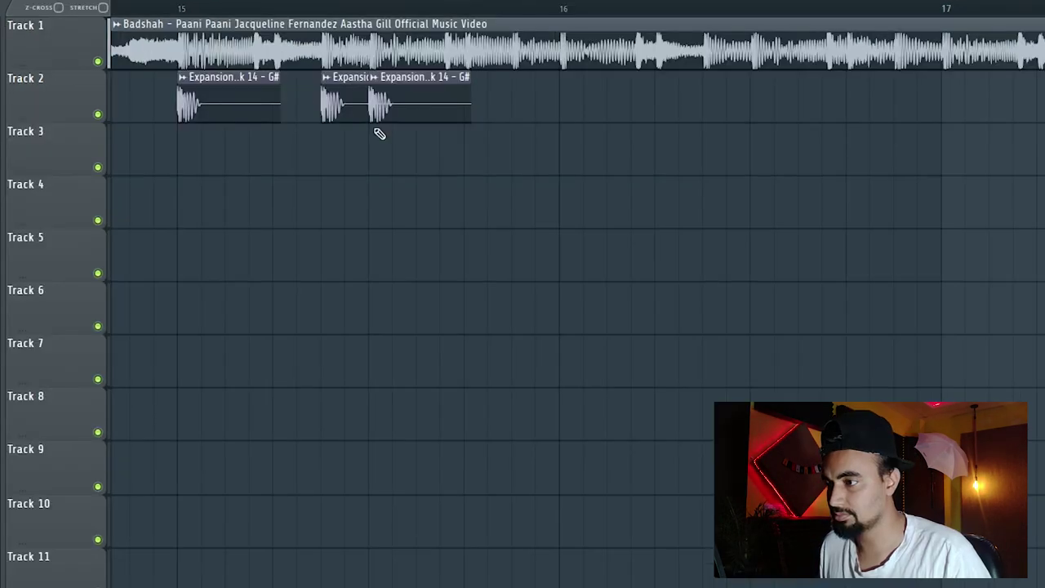
Step: Play the arrangement and repeat the close pair of kick clips from mid-bar 15 half a bar further along Track 2
{"action": "key", "text": "space"}
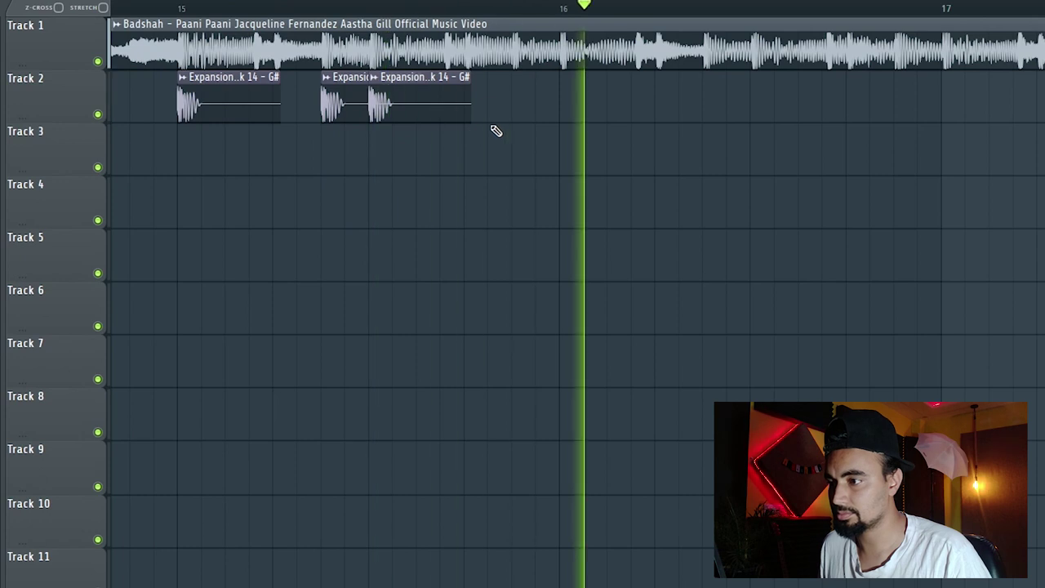
{"action": "left_click_drag", "start_coordinate": [503, 112], "coordinate": [351, 113]}
{"action": "left_click_drag", "start_coordinate": [420, 105], "coordinate": [581, 107]}
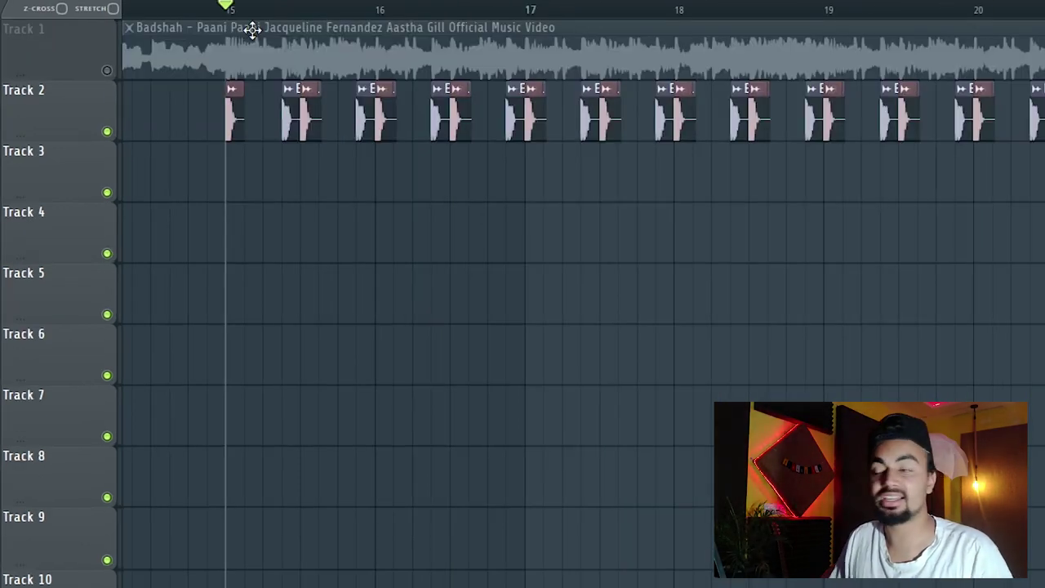
Step: Play back the Track 2 kick pattern from bar 15 with the reference song muted
{"action": "key", "text": "space"}
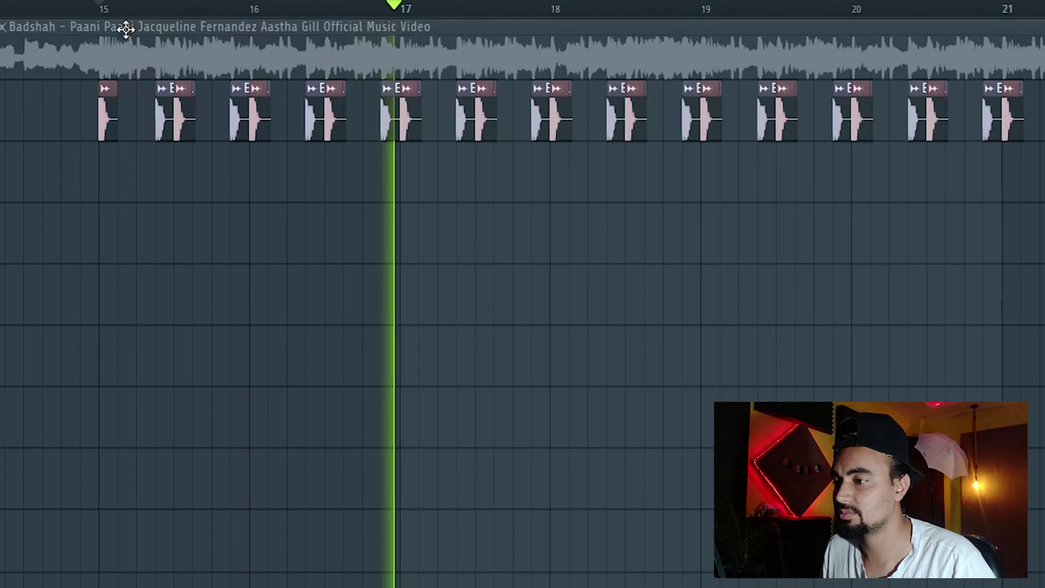
{"action": "key", "text": "space"}
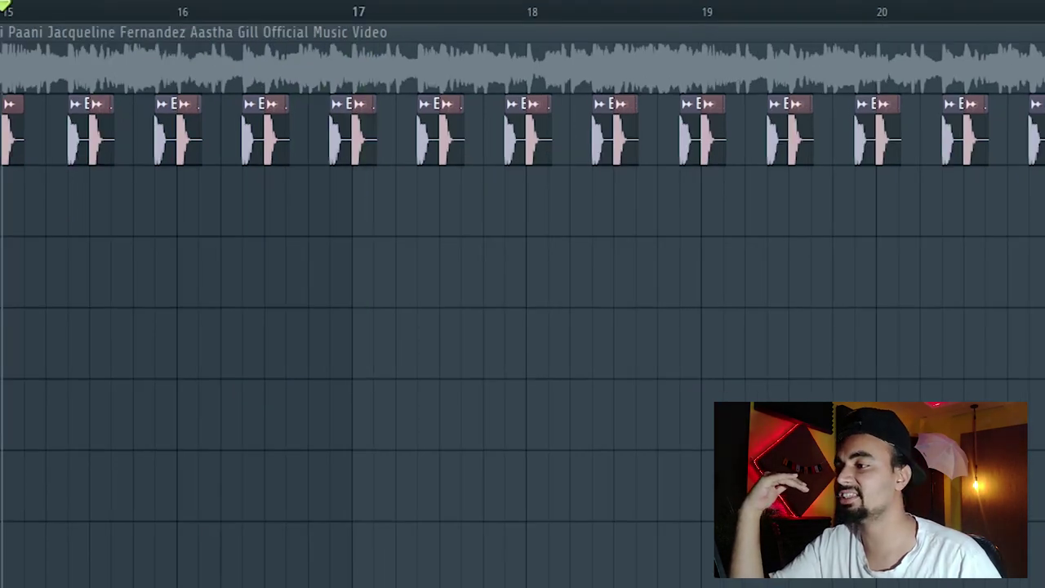
{"action": "key", "text": "space"}
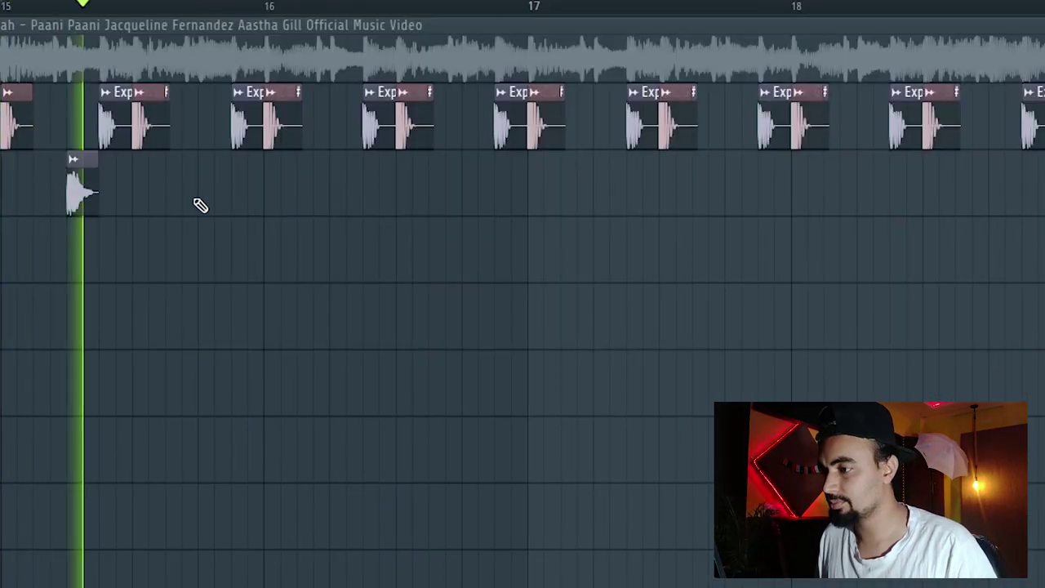
Step: Place clips every half bar on Track 3 through bar 17, and extend the matching row on Track 4 past bar 20
{"action": "left_click", "coordinate": [200, 200]}
{"action": "left_click", "coordinate": [347, 182]}
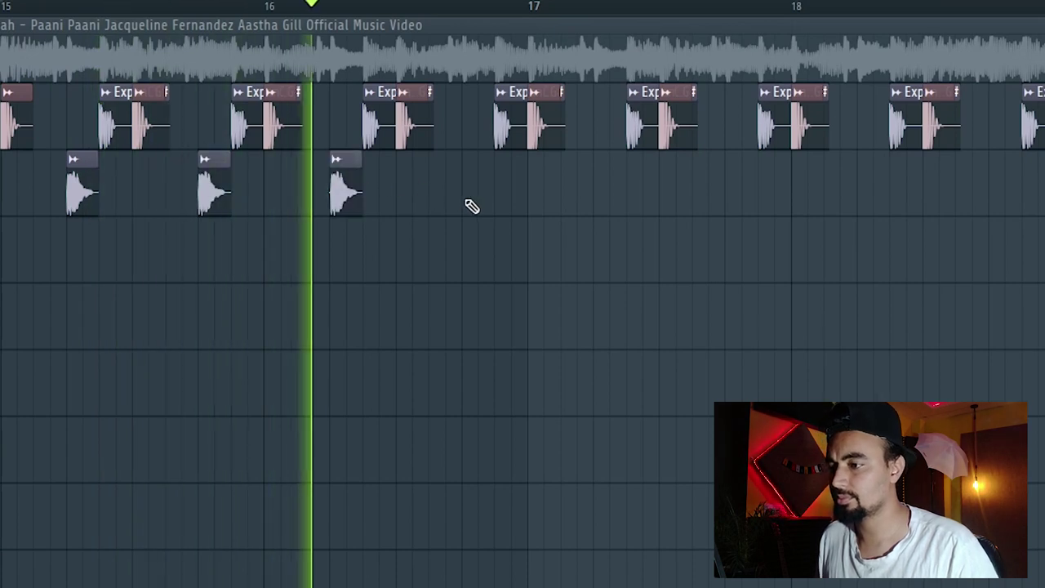
{"action": "left_click", "coordinate": [498, 196]}
{"action": "left_click", "coordinate": [616, 188]}
{"action": "left_click", "coordinate": [739, 196]}
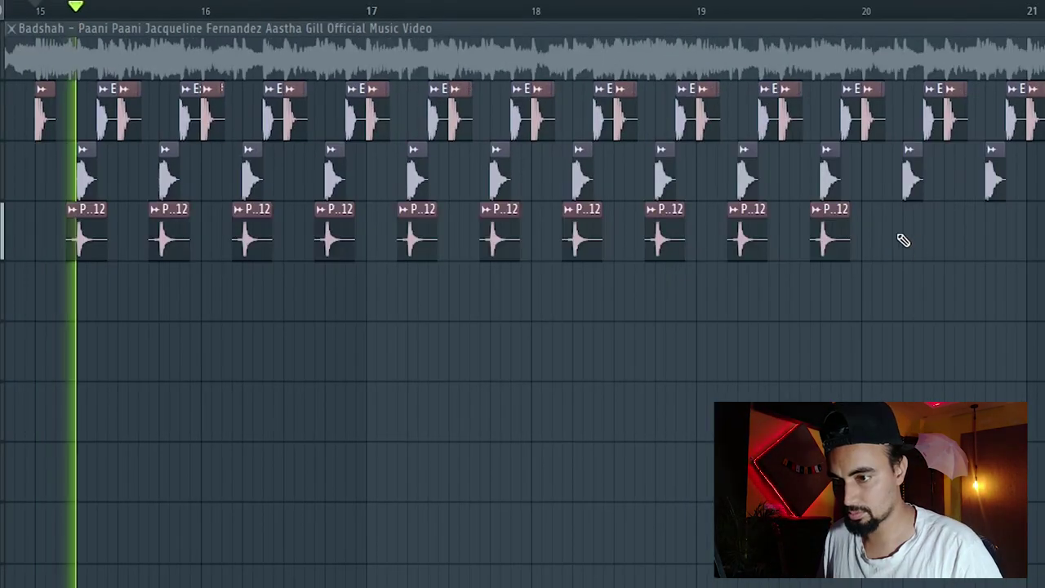
{"action": "left_click", "coordinate": [893, 234]}
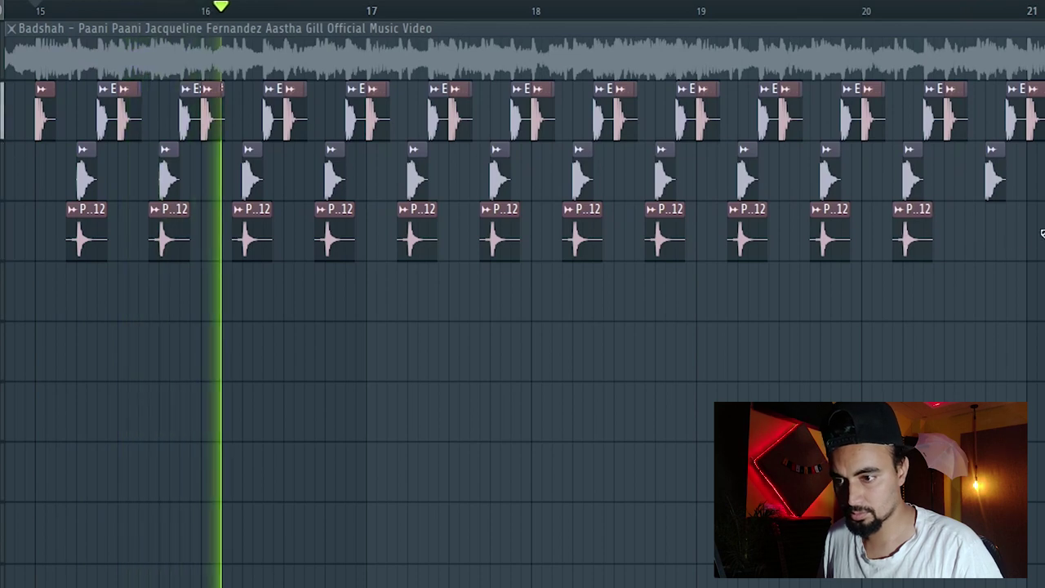
{"action": "left_click", "coordinate": [980, 233]}
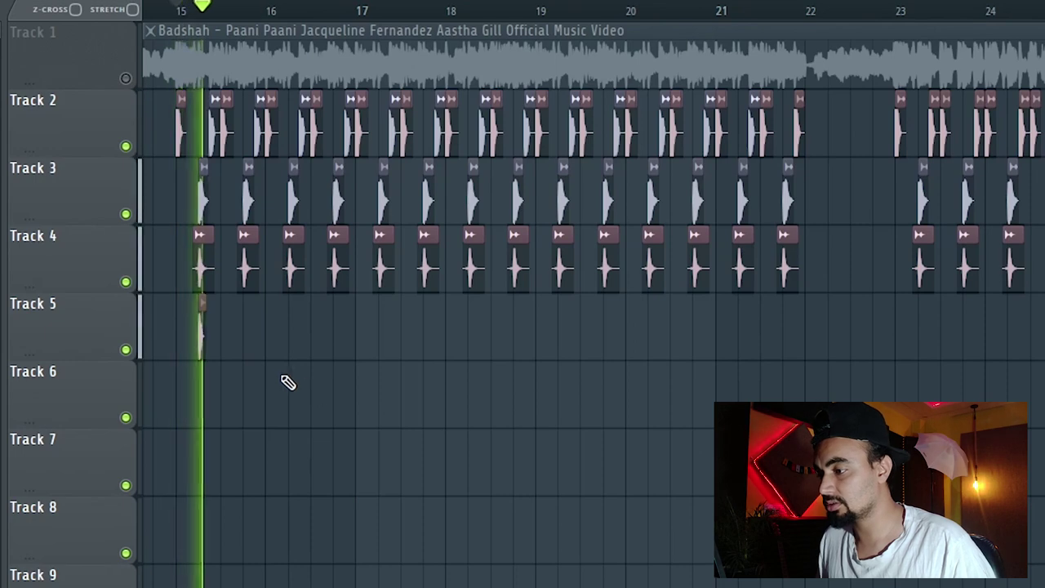
Step: Fill Track 5 with a clip every half bar through bar 21, aligned with the hits on Track 3
{"action": "left_click", "coordinate": [245, 326]}
{"action": "left_click", "coordinate": [291, 321]}
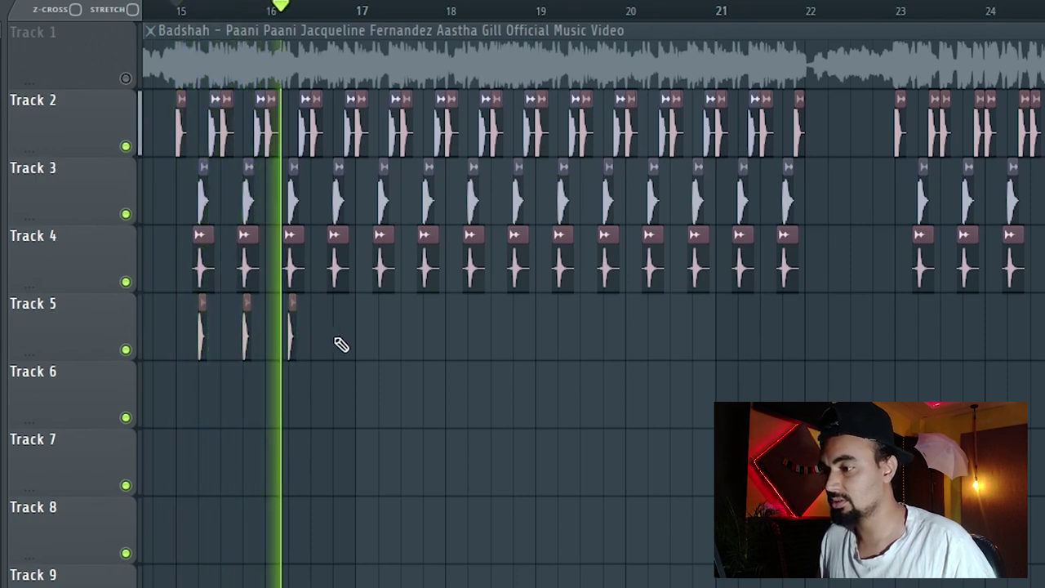
{"action": "left_click", "coordinate": [339, 343]}
{"action": "left_click", "coordinate": [384, 339]}
{"action": "left_click", "coordinate": [429, 336]}
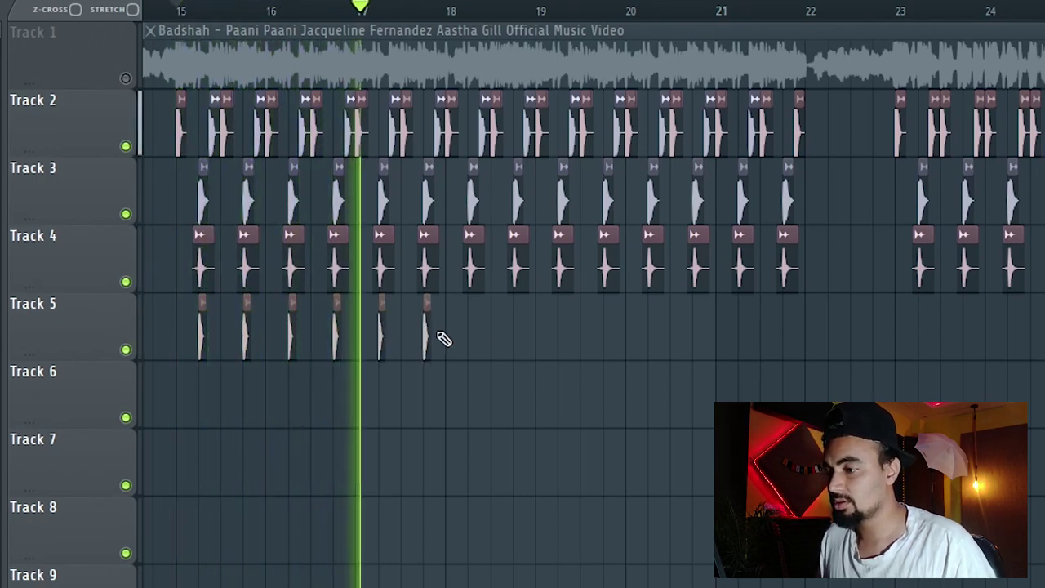
{"action": "left_click", "coordinate": [469, 310]}
{"action": "left_click", "coordinate": [515, 322]}
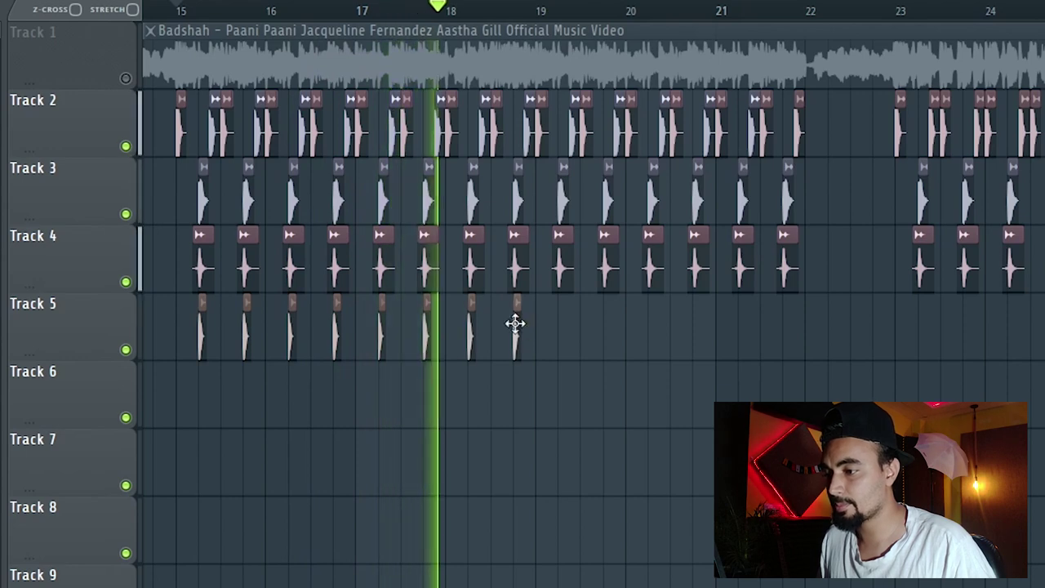
{"action": "left_click", "coordinate": [560, 343]}
{"action": "left_click", "coordinate": [611, 338]}
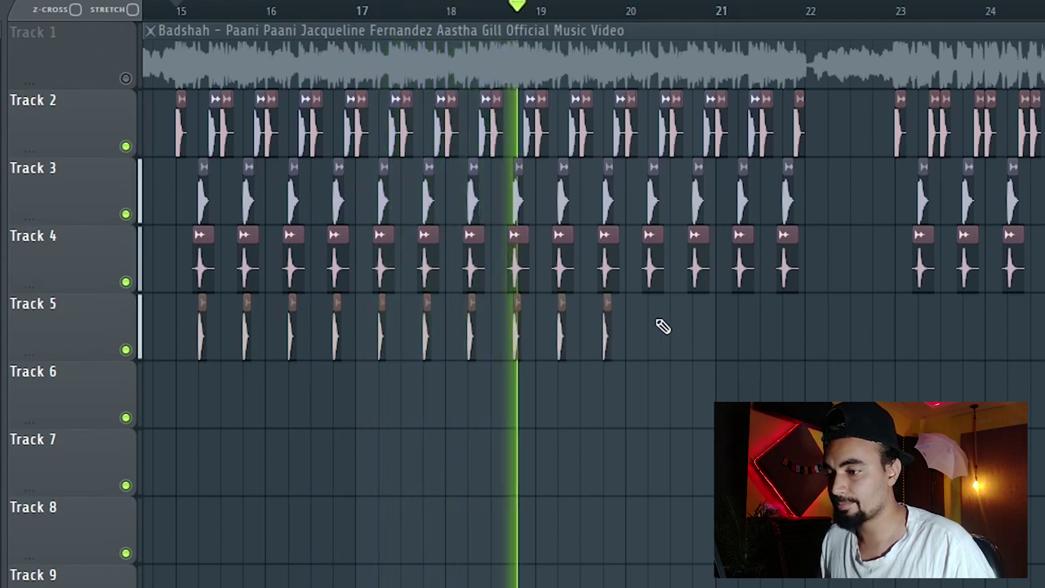
{"action": "left_click", "coordinate": [653, 328]}
{"action": "left_click", "coordinate": [698, 330]}
{"action": "left_click", "coordinate": [744, 321]}
{"action": "left_click", "coordinate": [789, 338]}
Step: Duplicate the row of Track 5 clips further along the timeline and play back the layered drums
{"action": "left_click_drag", "start_coordinate": [840, 302], "coordinate": [198, 341]}
{"action": "key", "text": "ctrl+b"}
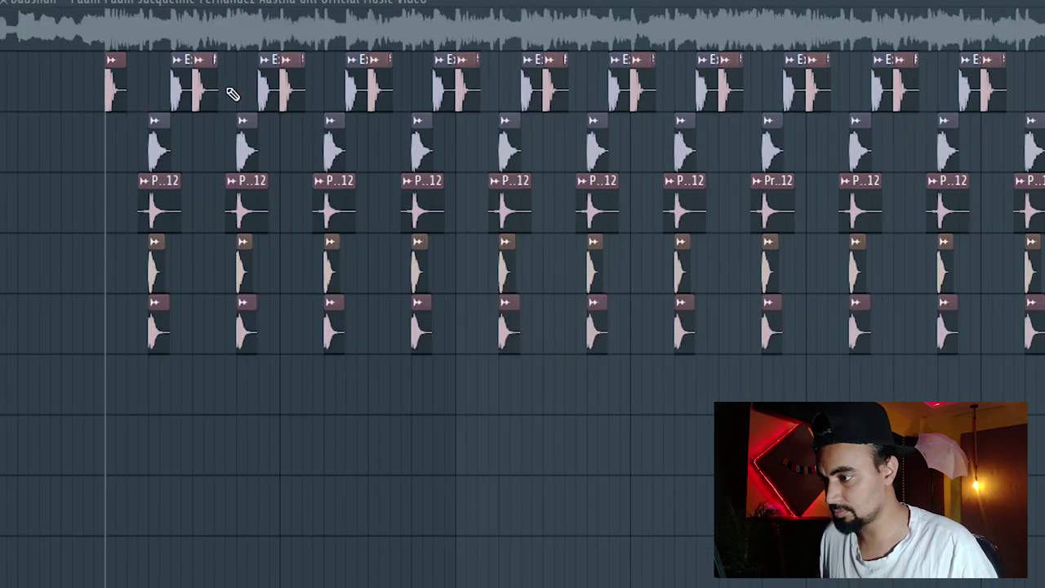
{"action": "key", "text": "space"}
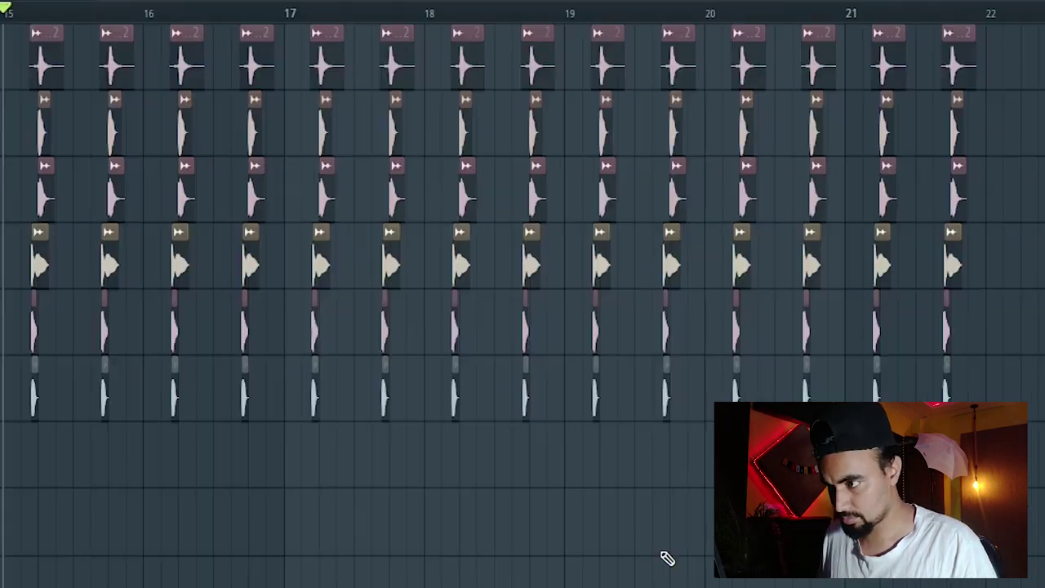
Step: Continue the half-bar row of clips on Track 10 with three more at the same spacing
{"action": "scroll", "coordinate": [667, 557], "scroll_direction": "up", "scroll_amount": 2}
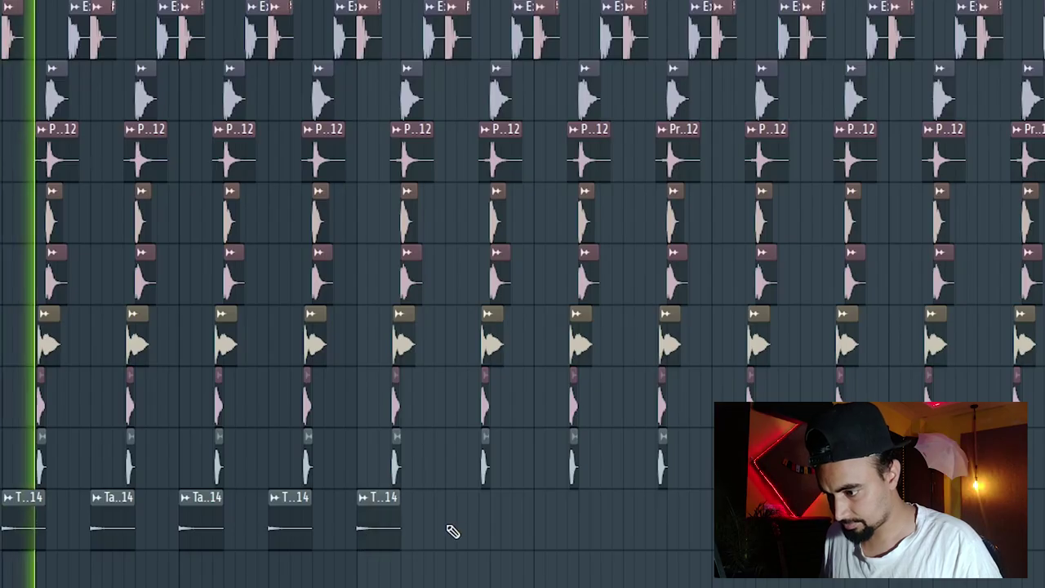
{"action": "left_click", "coordinate": [465, 516]}
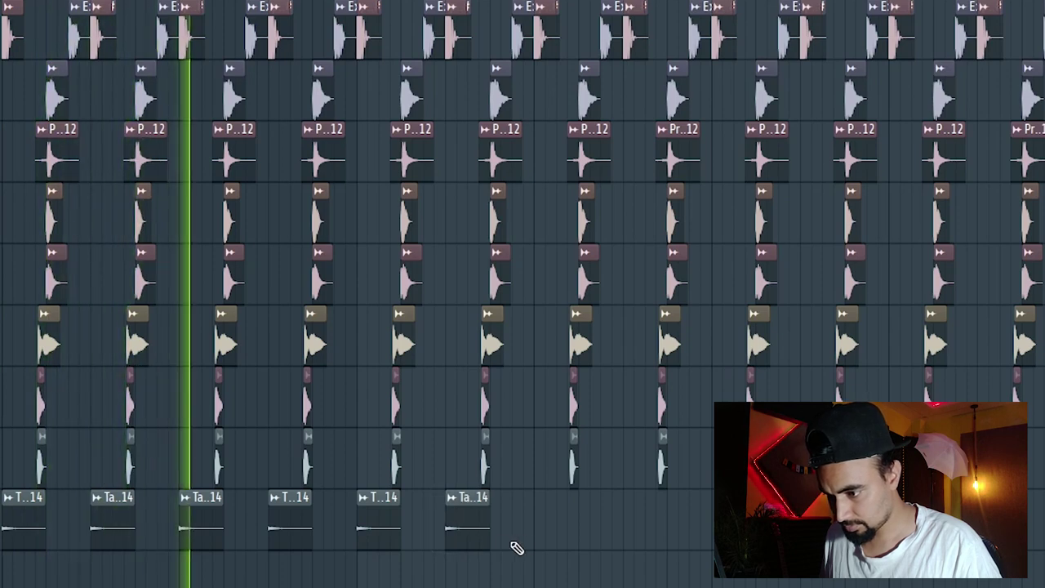
{"action": "left_click", "coordinate": [555, 535]}
{"action": "left_click", "coordinate": [622, 515]}
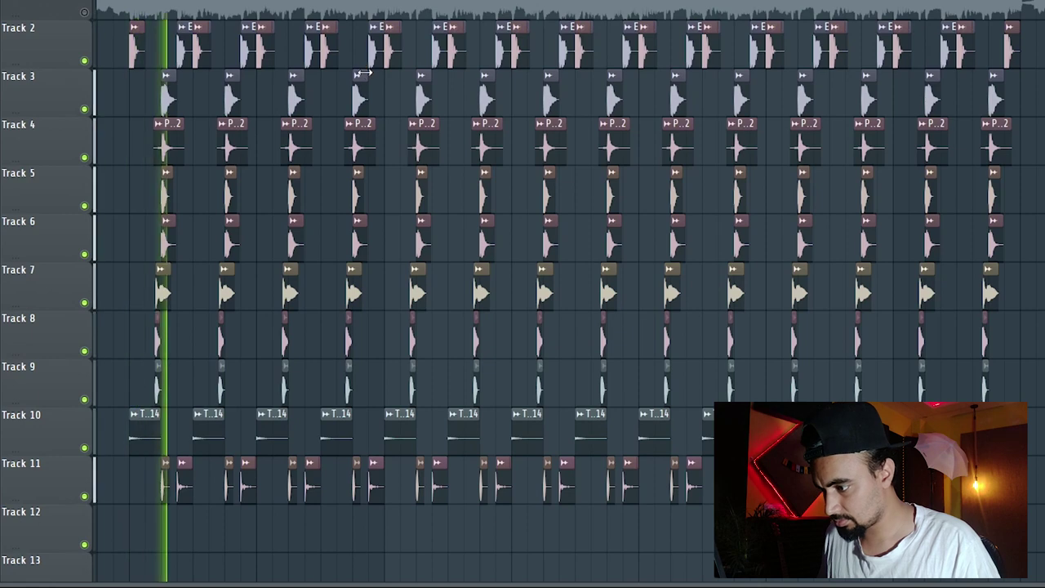
Step: Compare the reference song around bar 15 with the full drum, brass and sarangi arrangement by playing them back
{"action": "scroll", "coordinate": [367, 82], "scroll_direction": "down", "scroll_amount": 2}
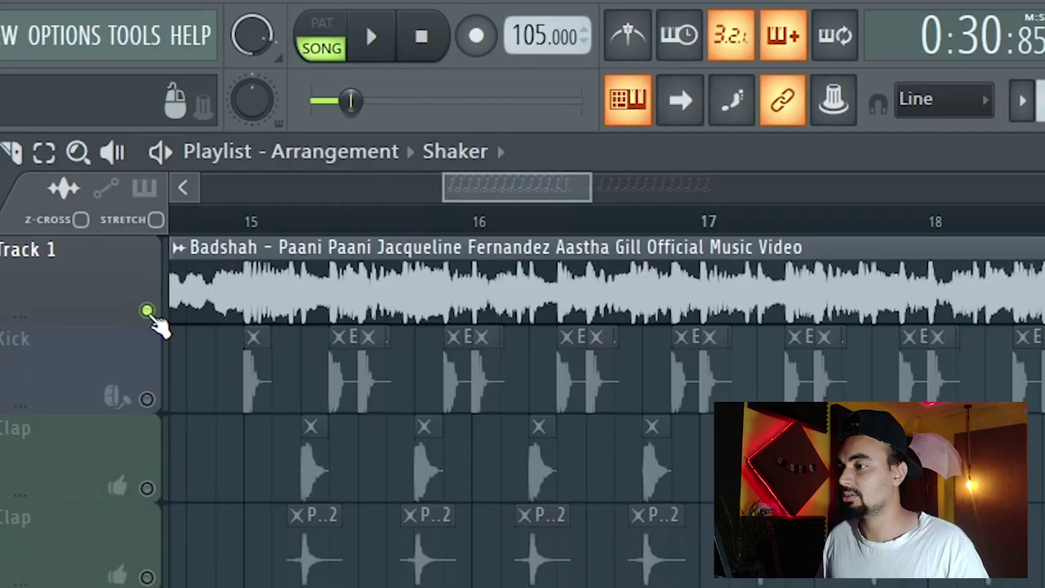
{"action": "key", "text": "space"}
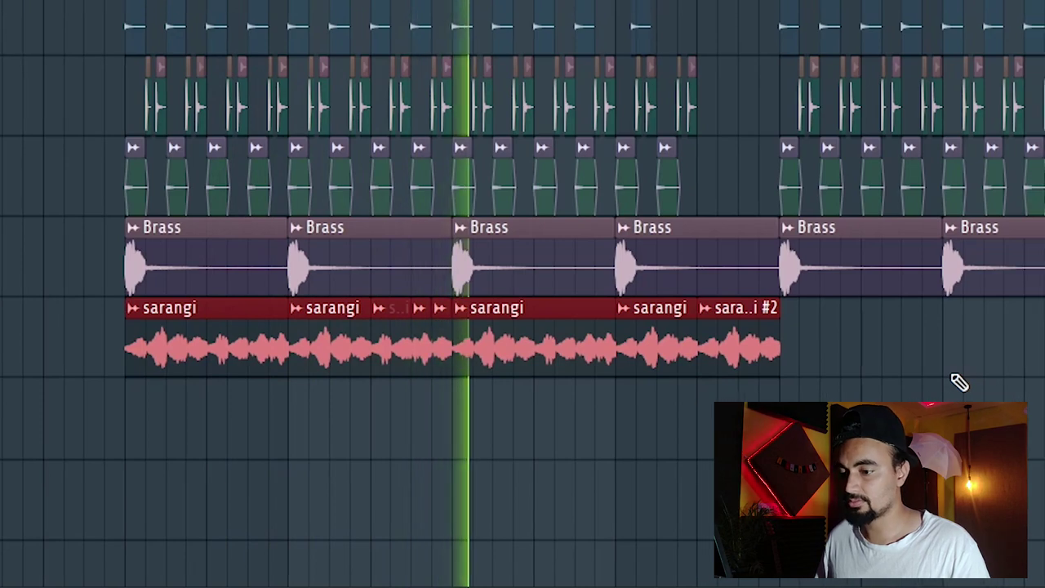
{"action": "right_click", "coordinate": [952, 376]}
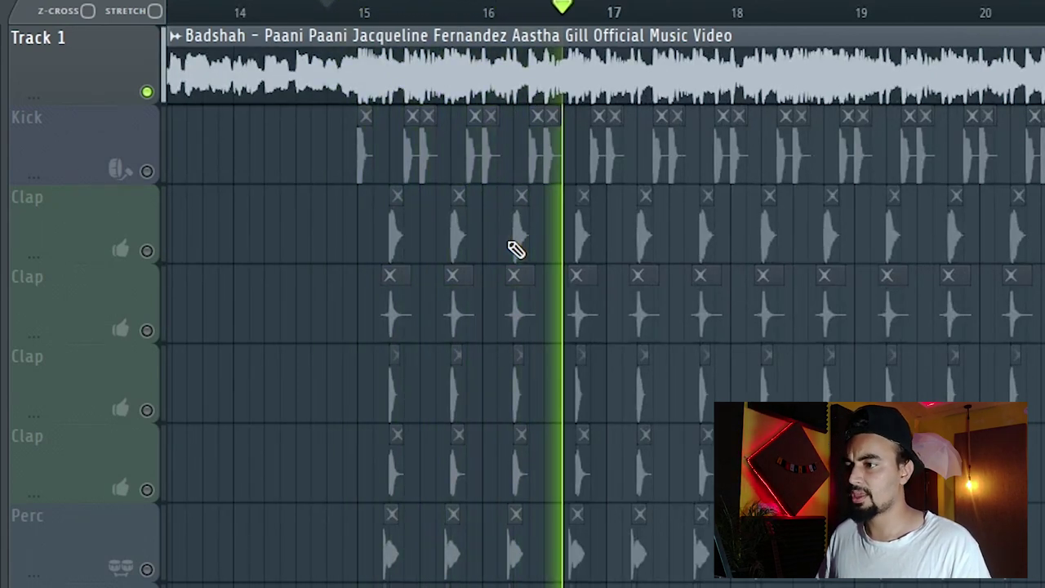
{"action": "key", "text": "space"}
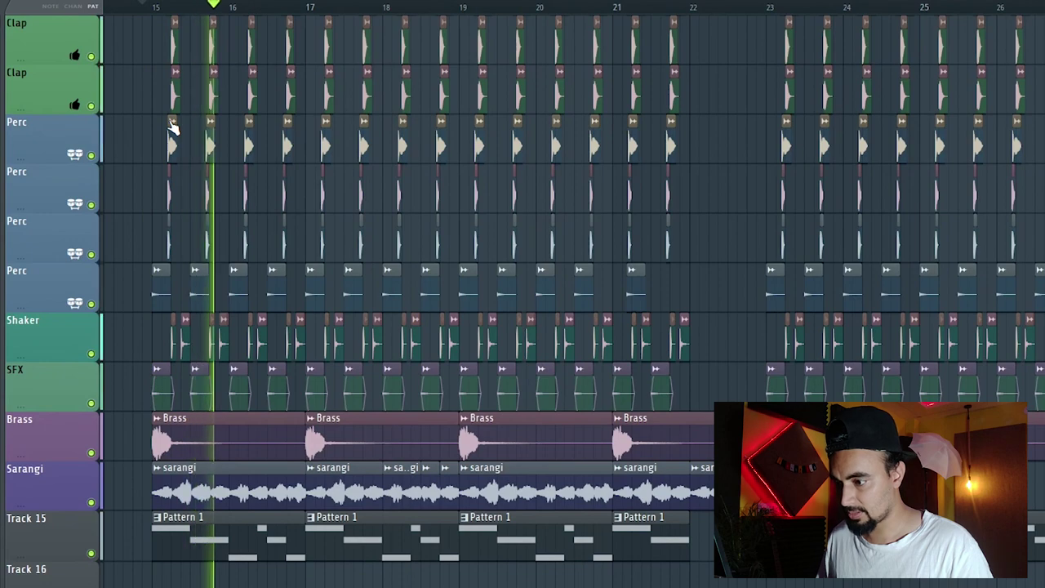
{"action": "scroll", "coordinate": [173, 129], "scroll_direction": "up", "scroll_amount": 2}
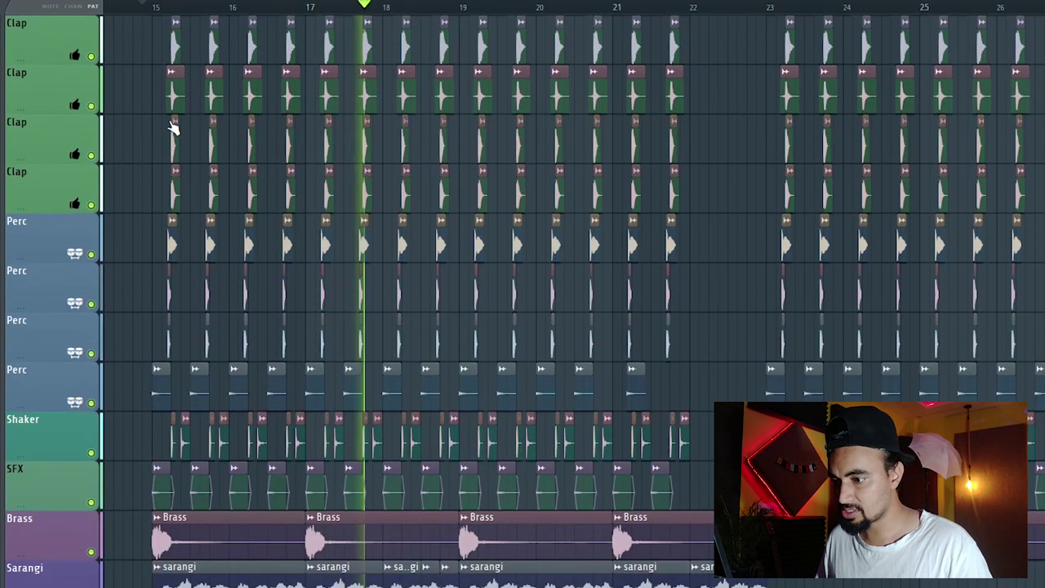
{"action": "scroll", "coordinate": [173, 129], "scroll_direction": "down", "scroll_amount": 3}
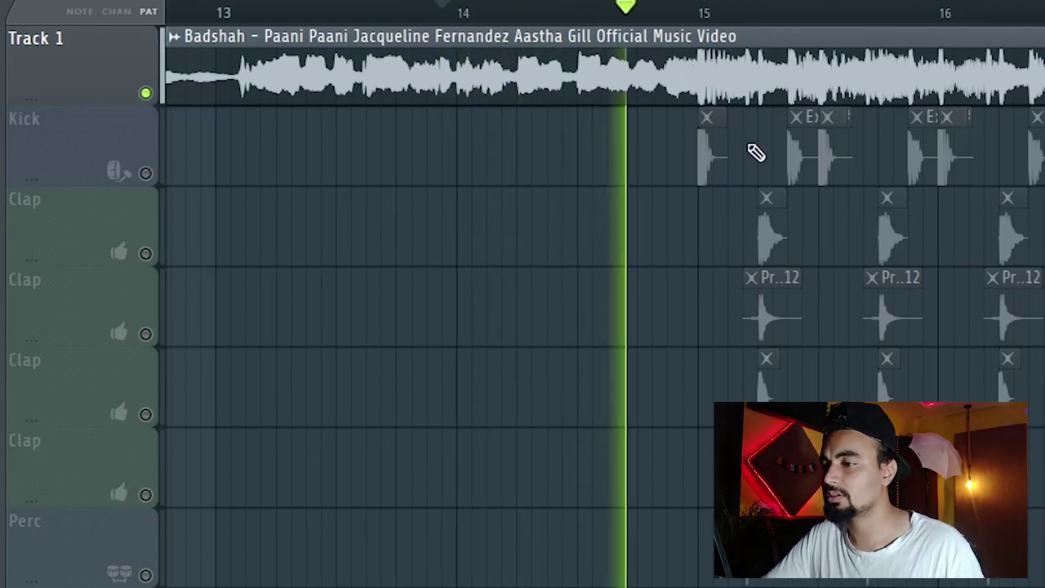
Step: Listen to the reference song's section before bar 15 and its intro from the start
{"action": "key", "text": "space"}
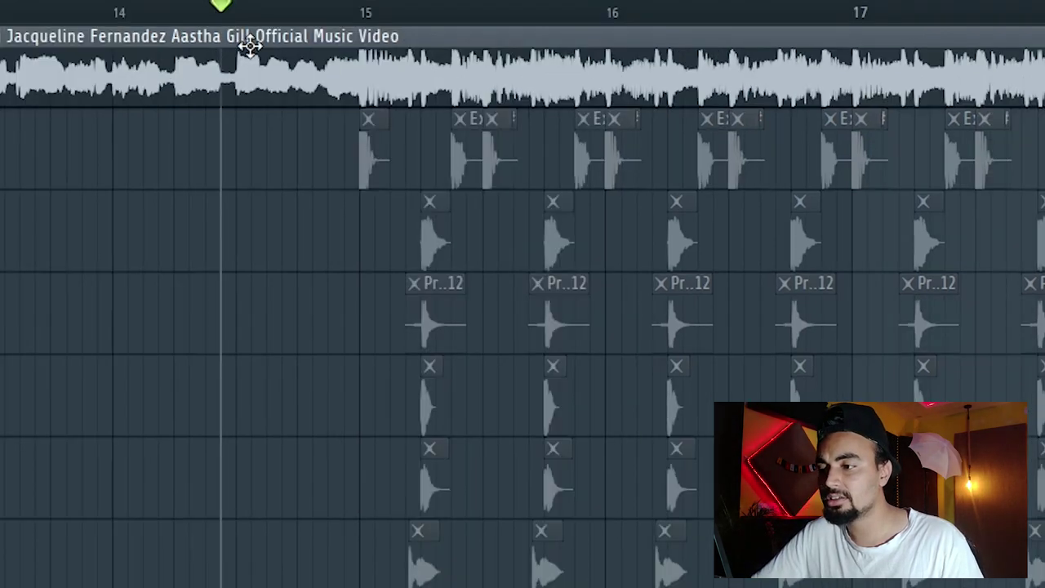
{"action": "key", "text": "space"}
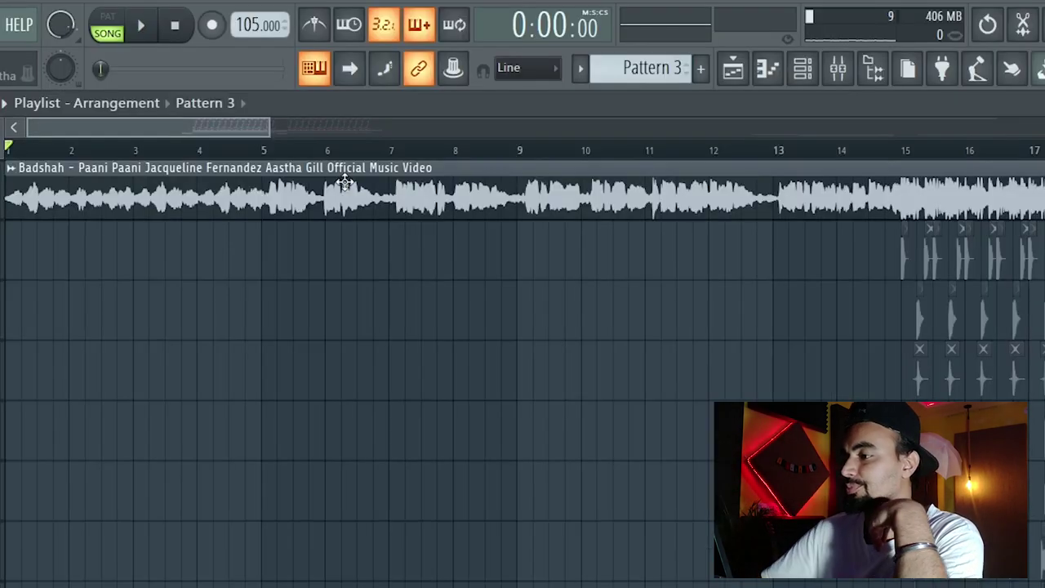
{"action": "key", "text": "space"}
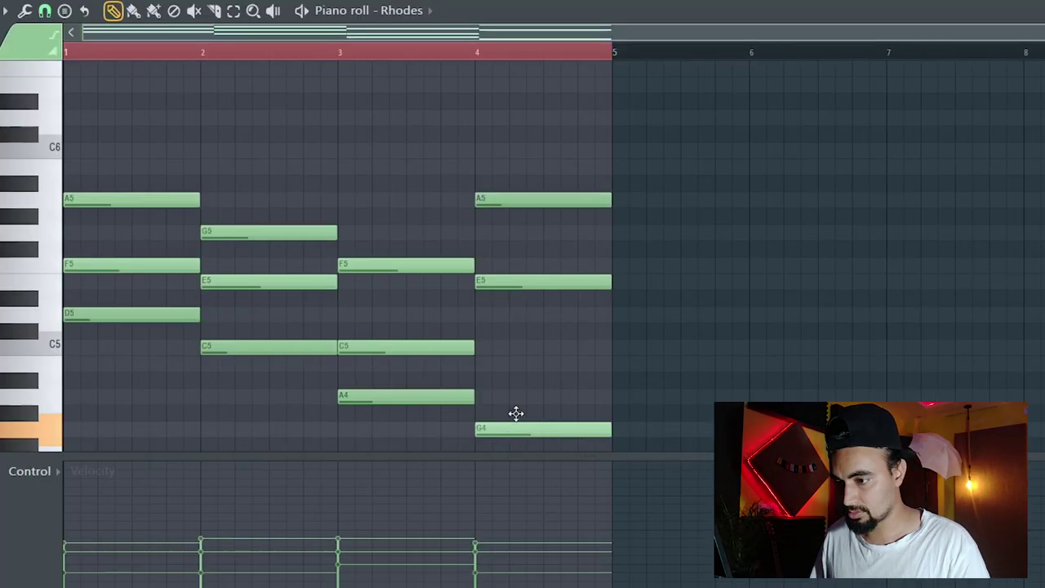
Step: Move the G4 note of the fourth Rhodes chord up to C5 and play back the progression
{"action": "left_click_drag", "start_coordinate": [515, 413], "coordinate": [520, 375]}
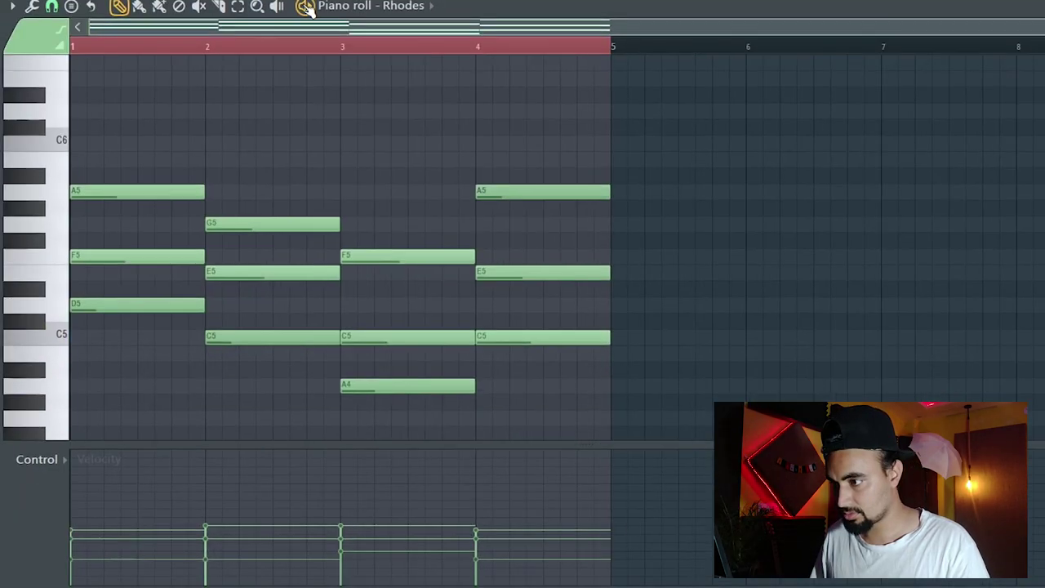
{"action": "key", "text": "space"}
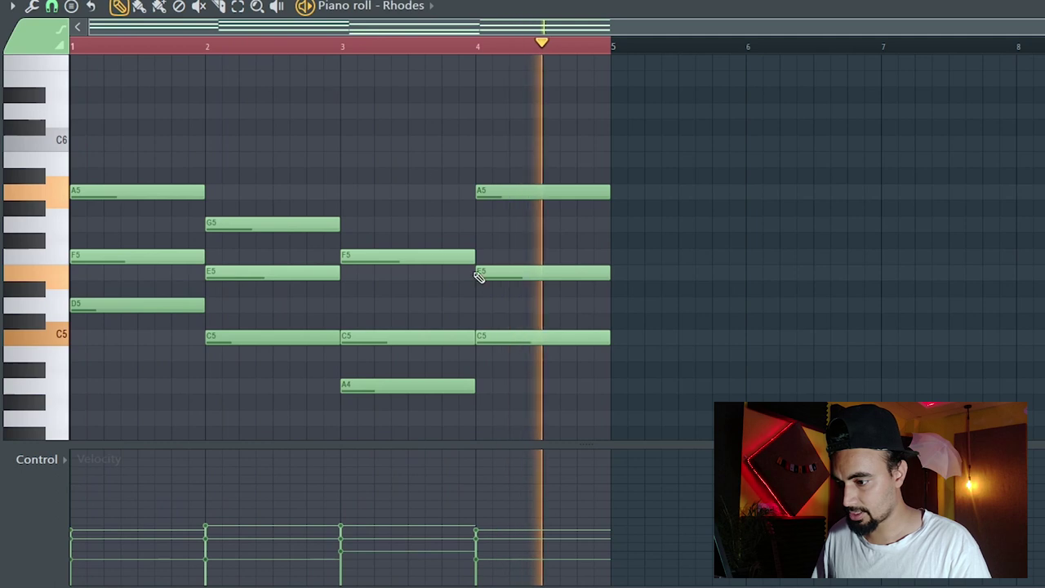
{"action": "key", "text": "space"}
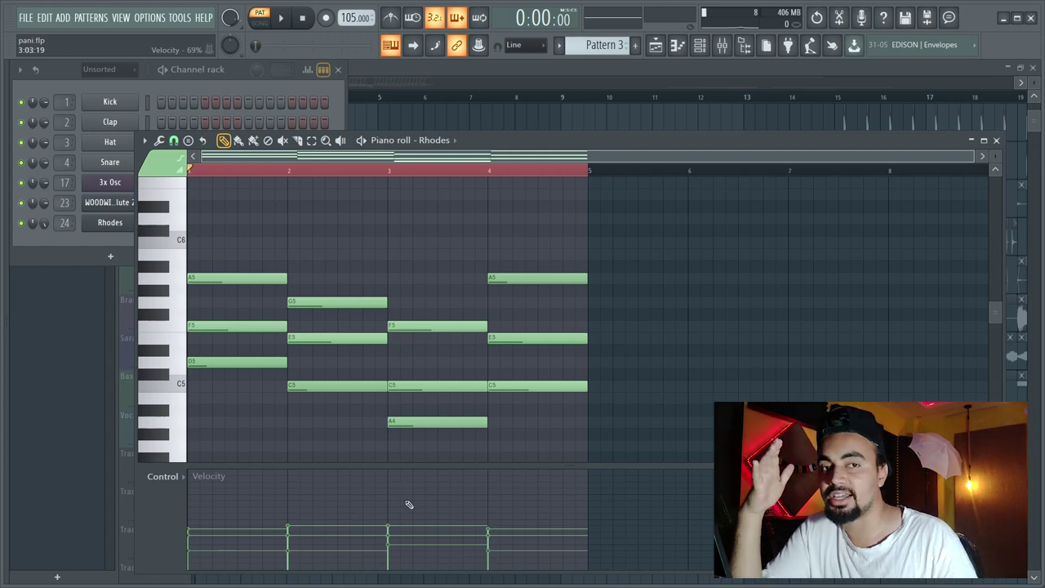
{"action": "key", "text": "space"}
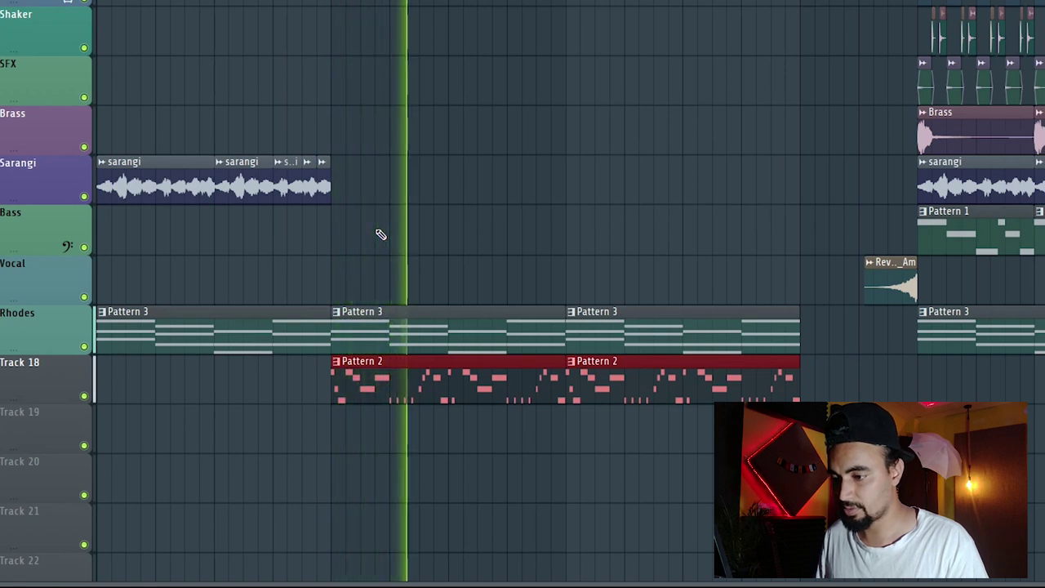
Step: Deselect the two Pattern 2 clips and rename Track 18 as Flute with a pinkish-purple track colour
{"action": "right_click", "coordinate": [378, 231]}
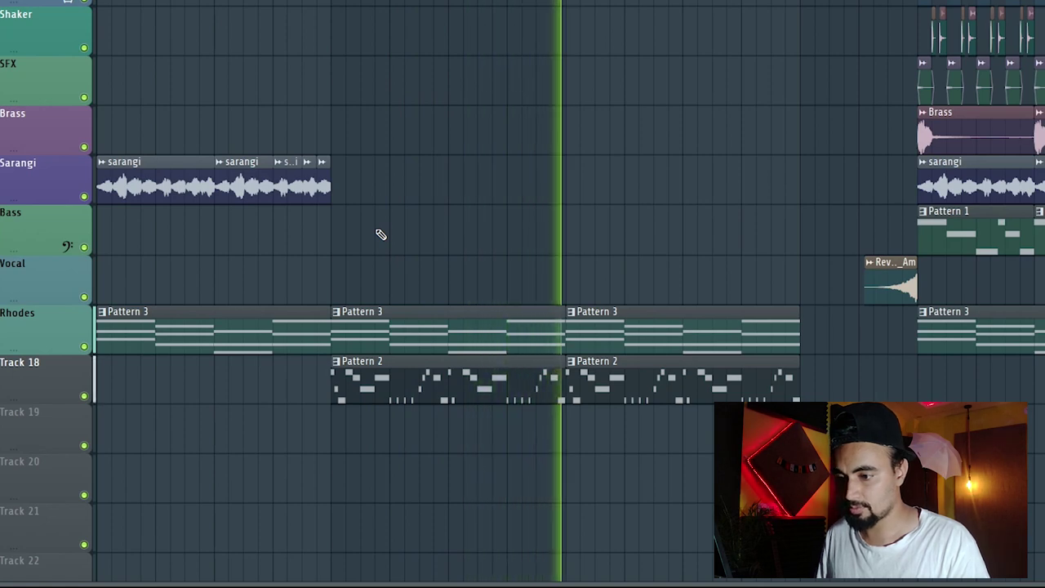
{"action": "key", "text": "space"}
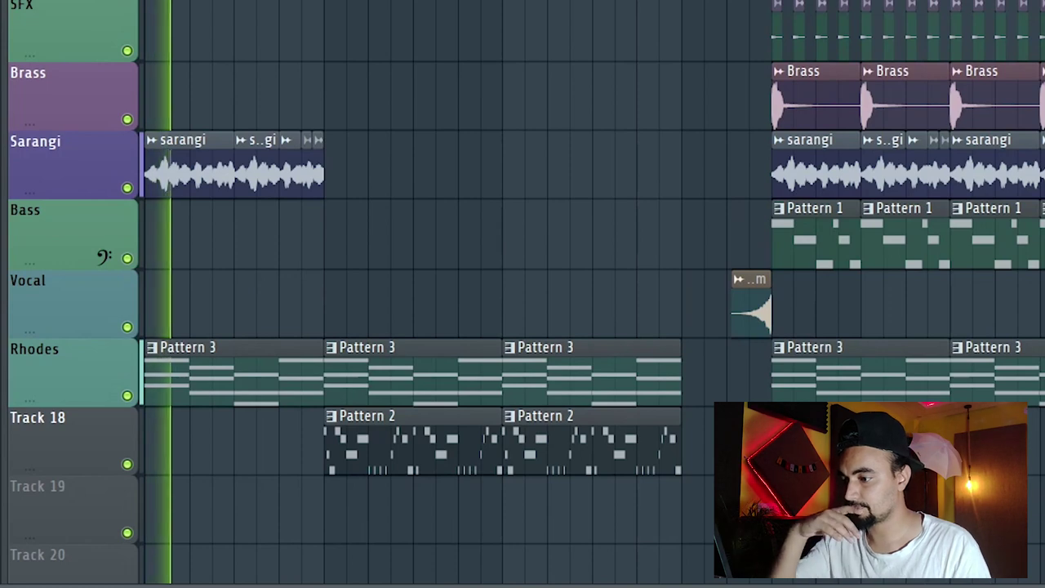
{"action": "double_click", "coordinate": [74, 460]}
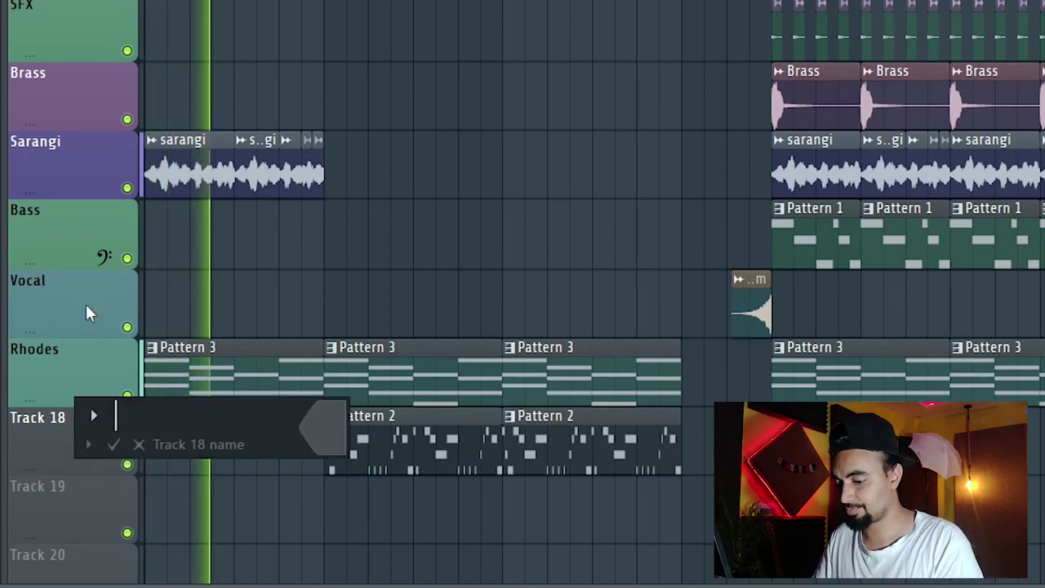
{"action": "type", "text": "Flute"}
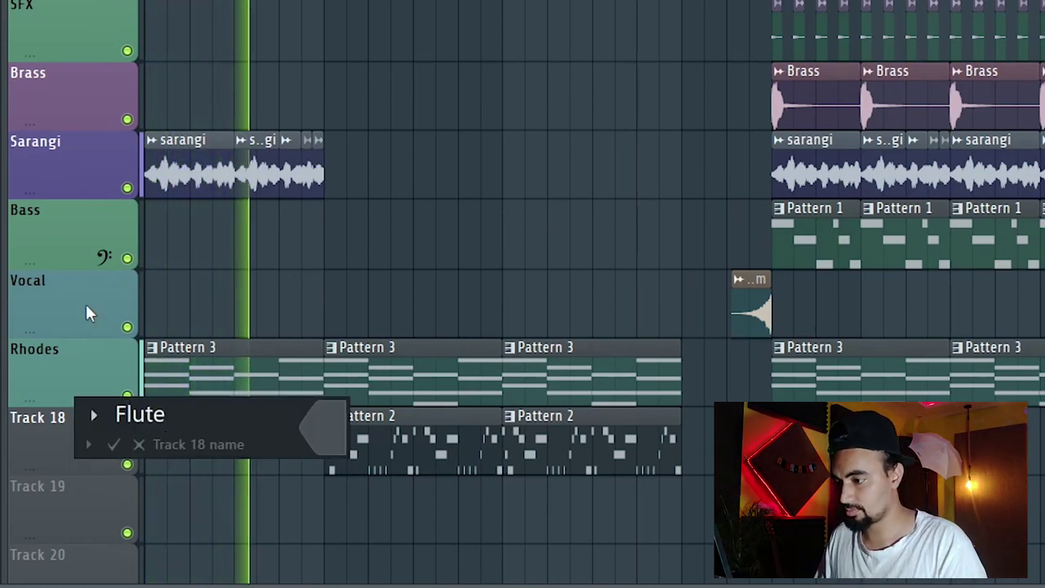
{"action": "left_click", "coordinate": [327, 426]}
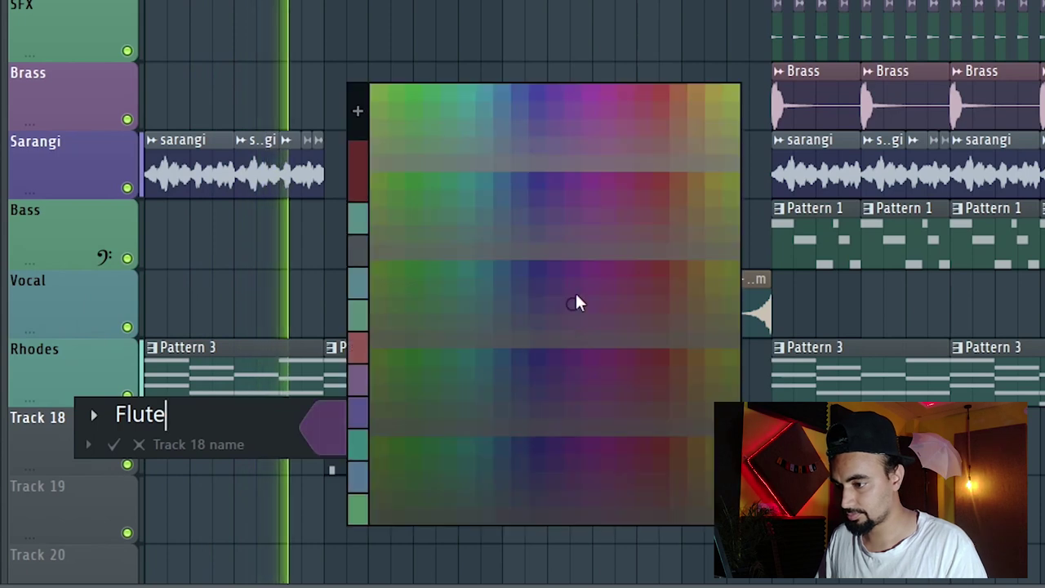
{"action": "left_click", "coordinate": [585, 147]}
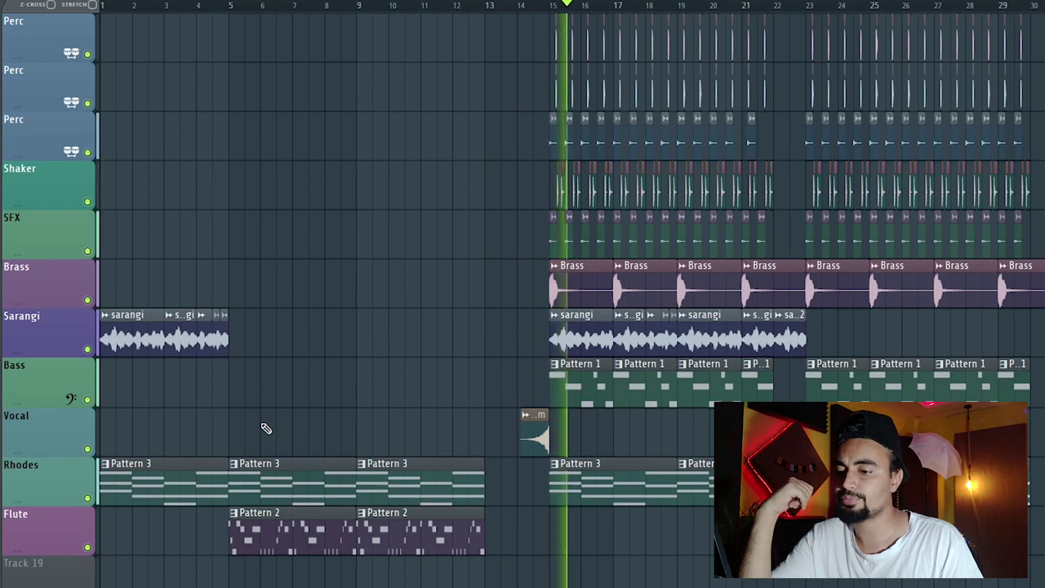
Step: Review the full arrangement from bar 15 onward during playback, checking the drum, brass, sarangi, bass, vocal and Rhodes tracks
{"action": "scroll", "coordinate": [266, 428], "scroll_direction": "up", "scroll_amount": 5}
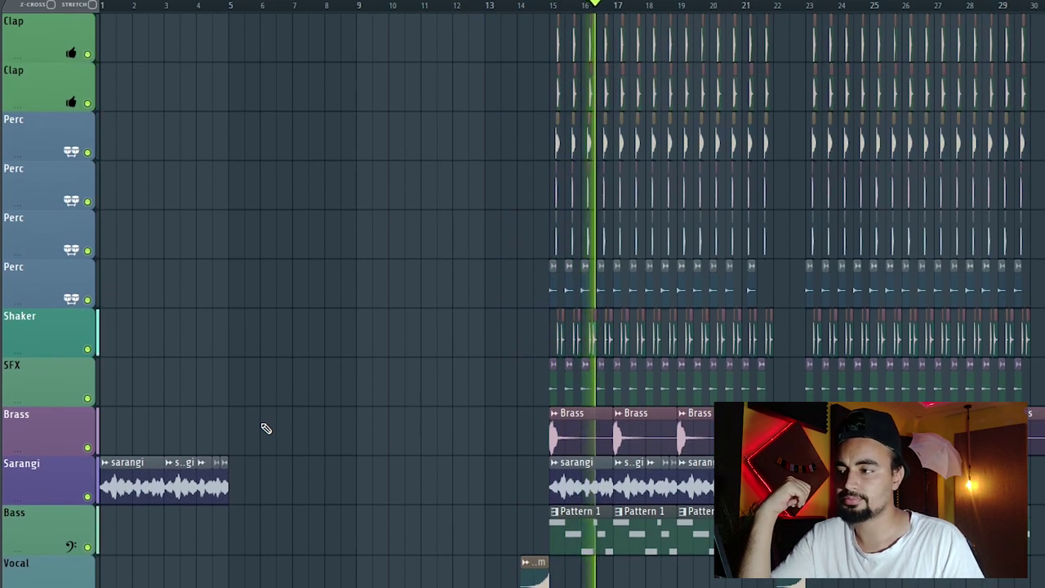
{"action": "scroll", "coordinate": [265, 428], "scroll_direction": "up", "scroll_amount": 2}
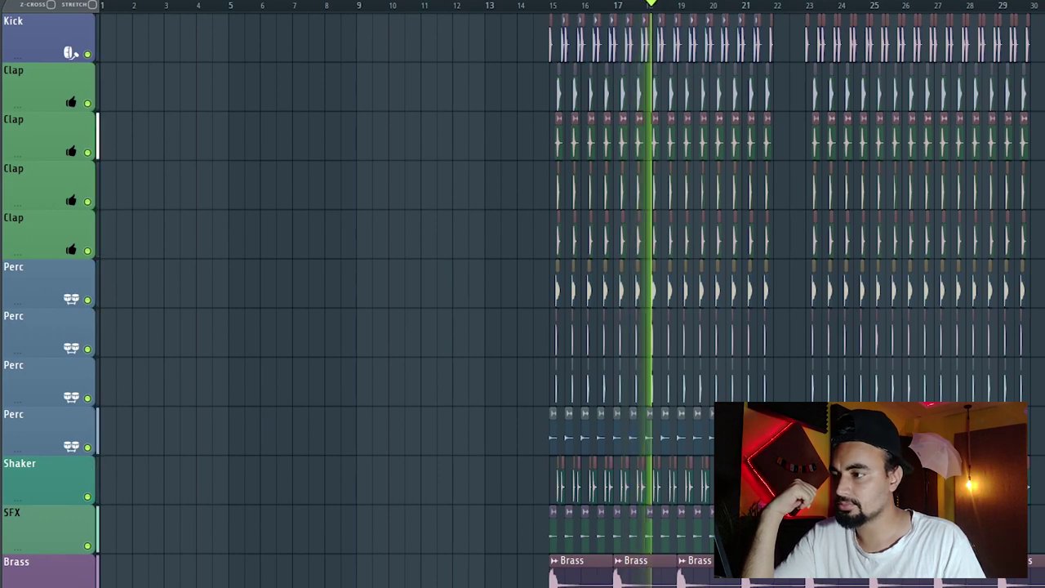
{"action": "left_click_drag", "start_coordinate": [120, 1], "coordinate": [268, 1]}
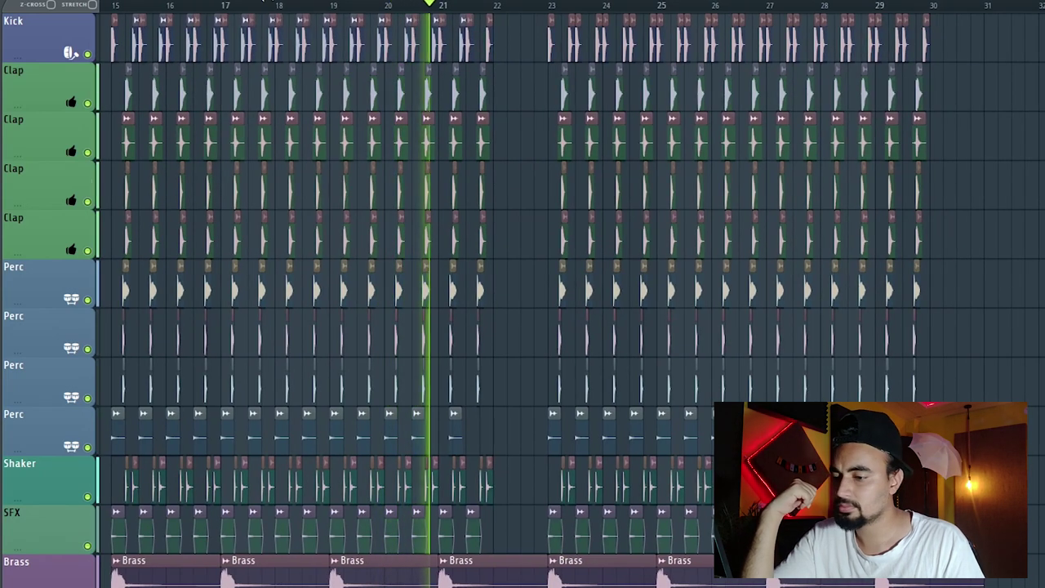
{"action": "scroll", "coordinate": [332, 167], "scroll_direction": "down", "scroll_amount": 4}
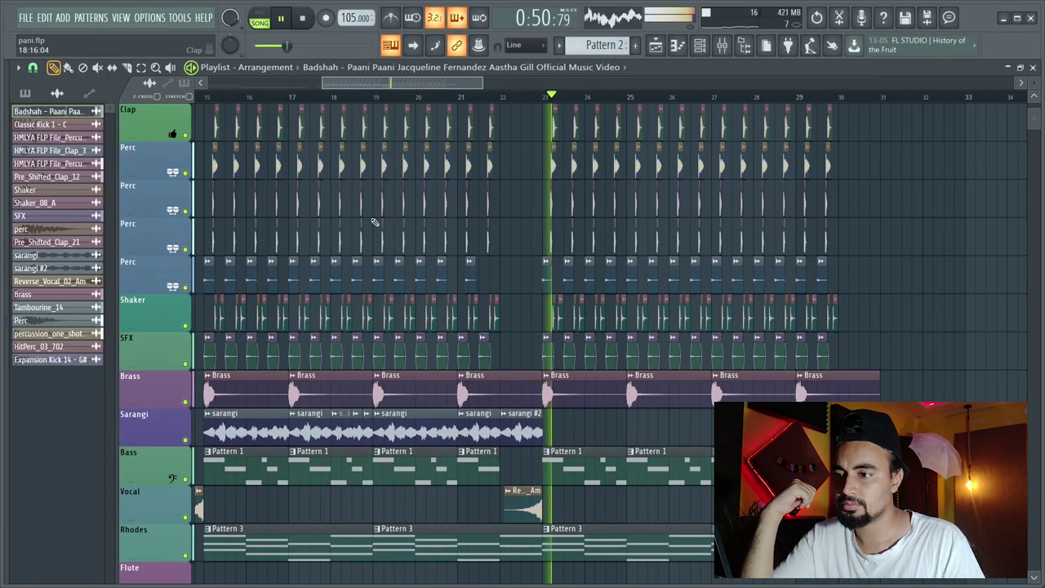
{"action": "scroll", "coordinate": [333, 167], "scroll_direction": "up", "scroll_amount": 1}
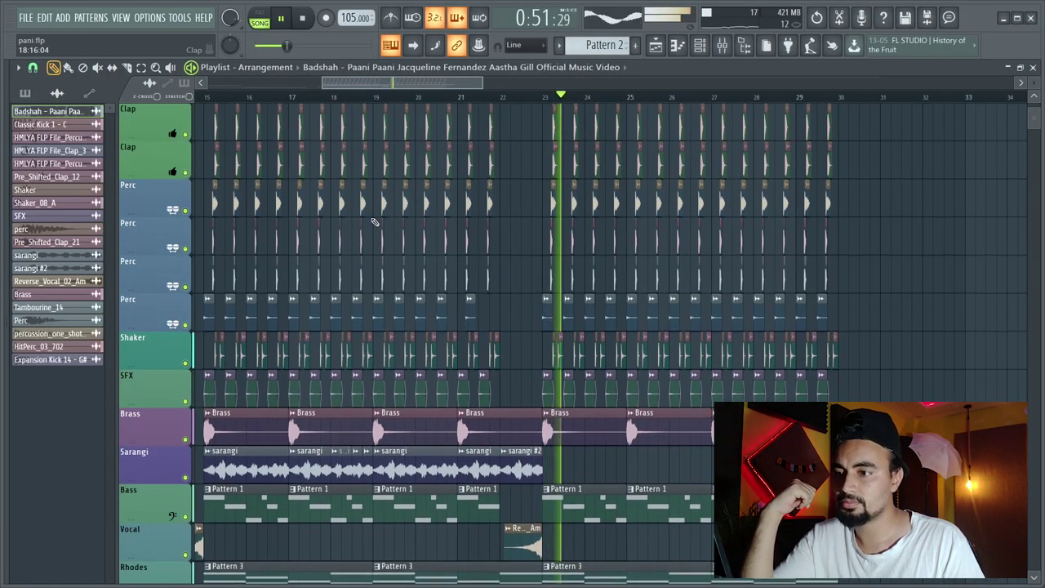
{"action": "scroll", "coordinate": [374, 221], "scroll_direction": "up", "scroll_amount": 3}
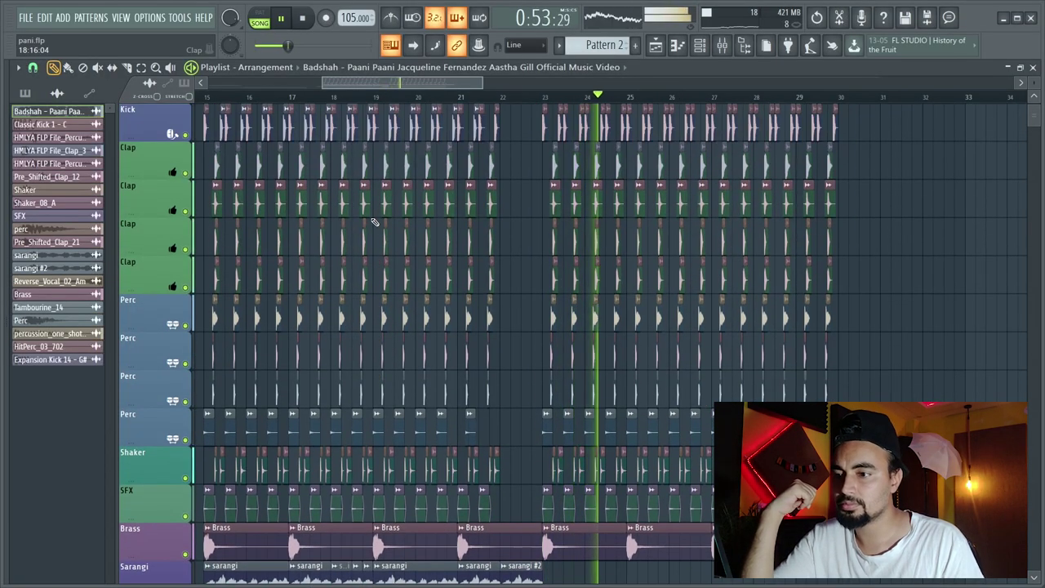
{"action": "scroll", "coordinate": [374, 221], "scroll_direction": "down", "scroll_amount": 2}
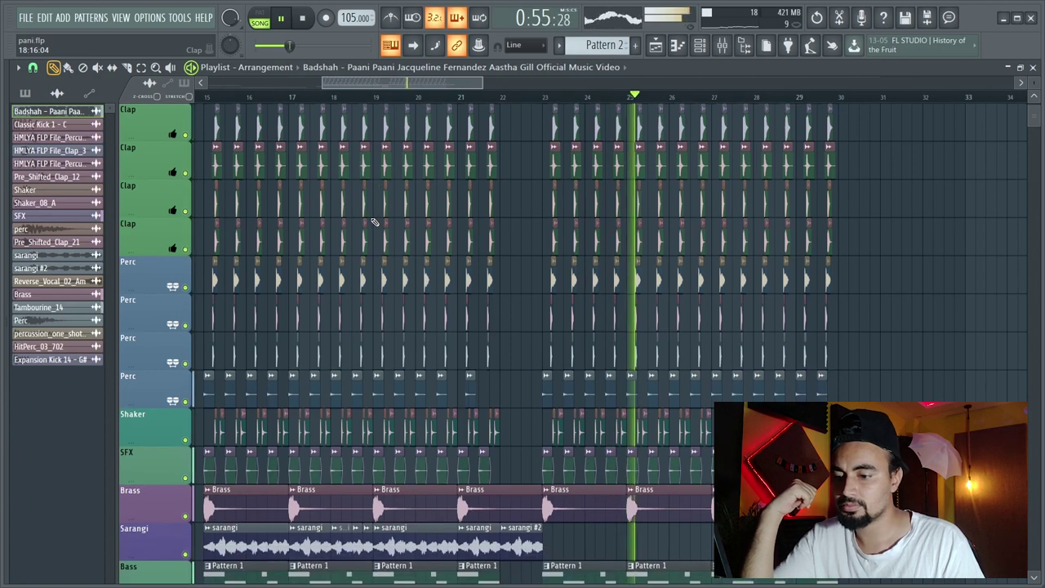
{"action": "scroll", "coordinate": [374, 222], "scroll_direction": "down", "scroll_amount": 2}
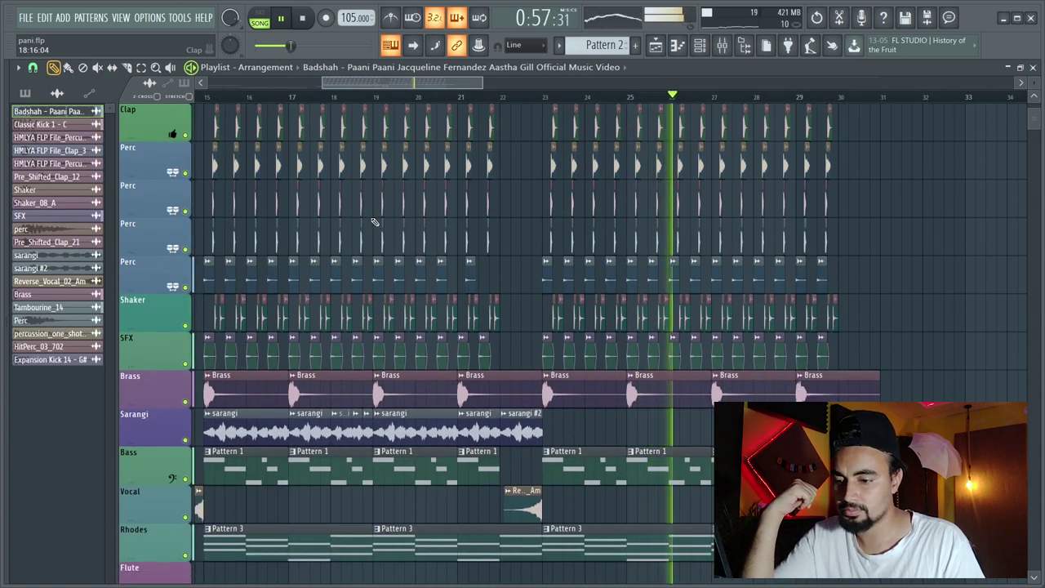